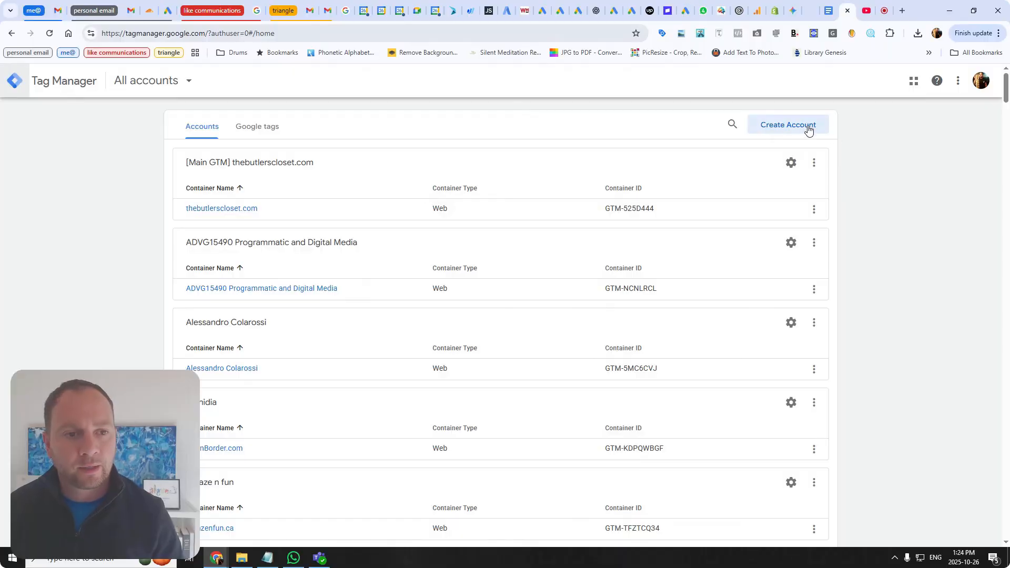
- Start a new Tag Manager account and name it test.com
left_click(808, 128)
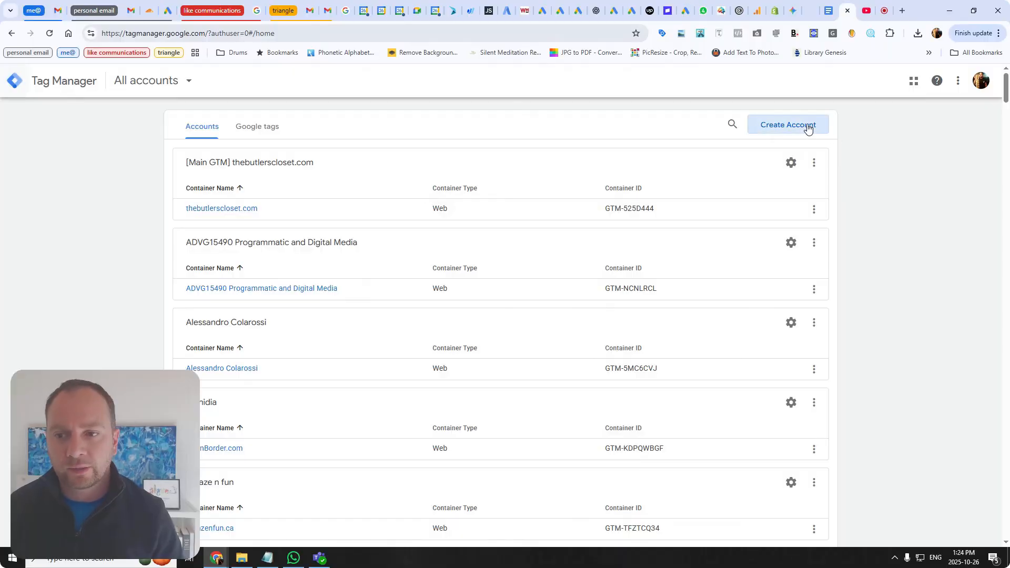
left_click(272, 230)
type("test.com")
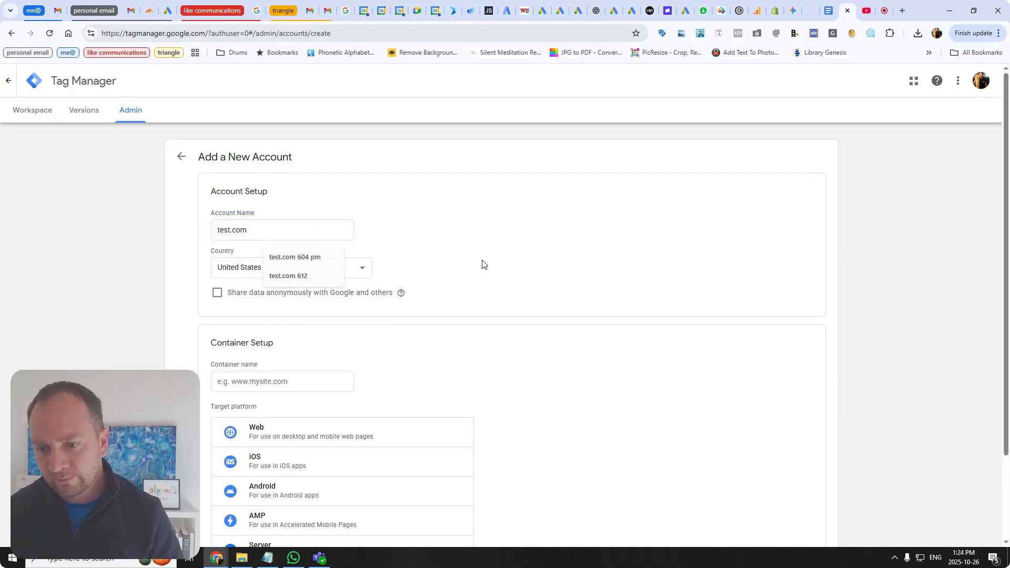
- Name the container test.com, choose Web as its target platform and create the account
left_click(260, 383)
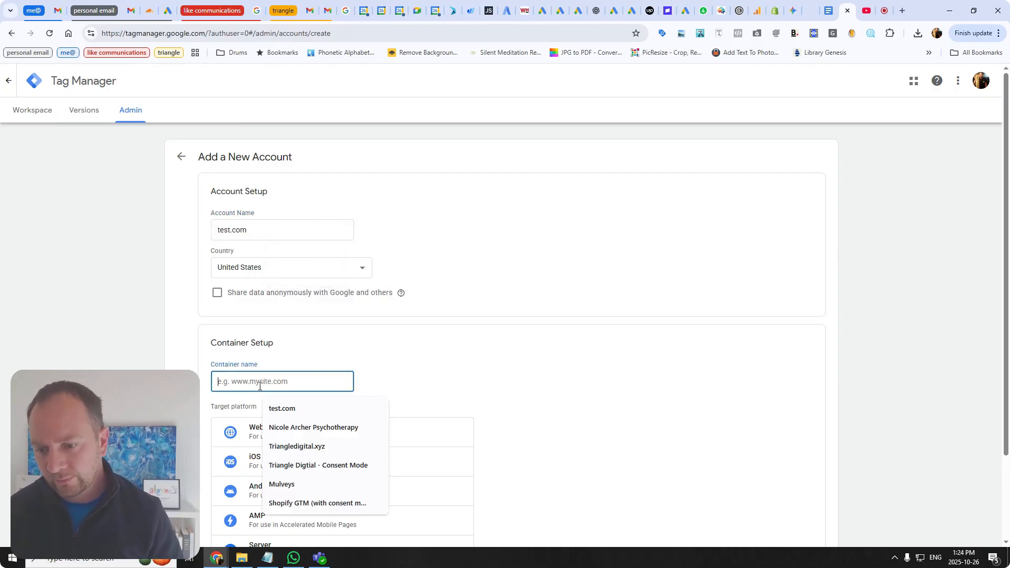
type("t")
key("BackSpace")
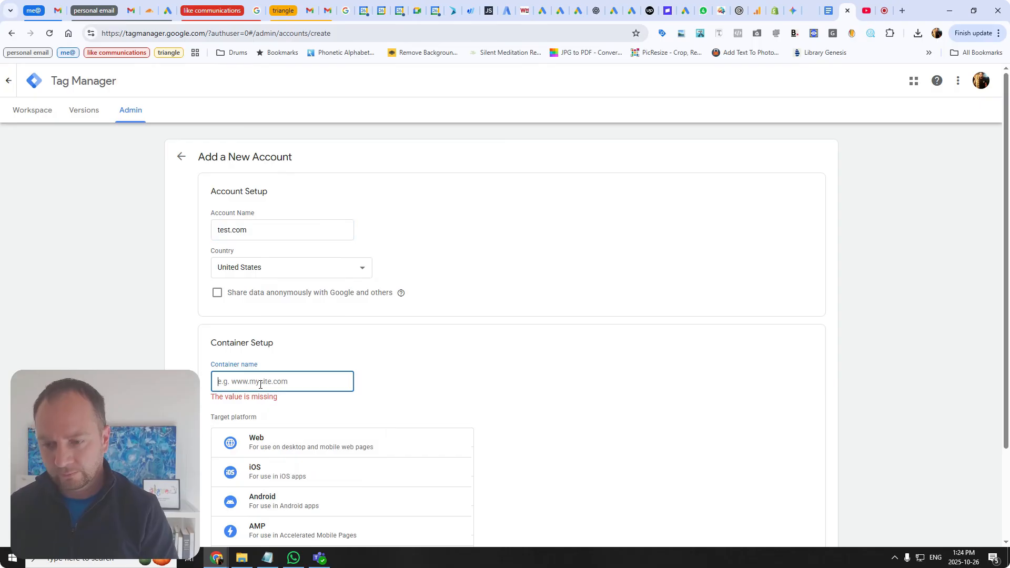
type("test.com")
left_click(255, 429)
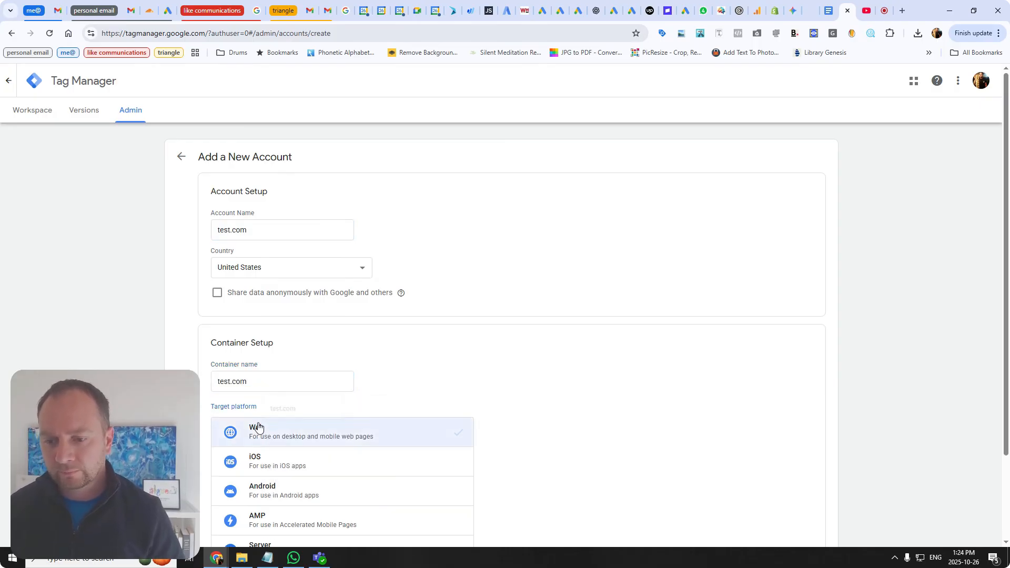
scroll(256, 442, "down", 2)
left_click(223, 497)
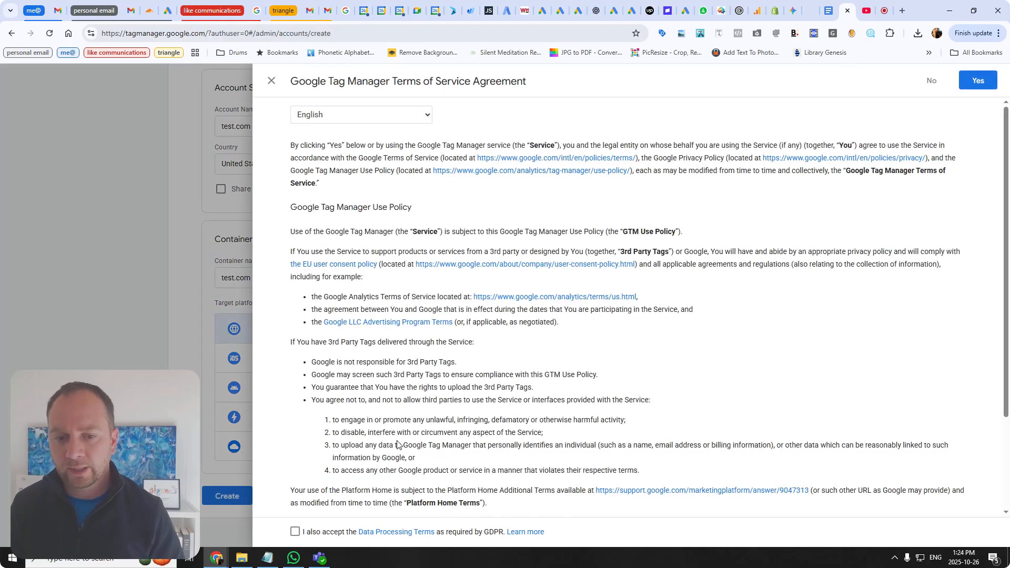
- Accept the Terms of Service including the GDPR Data Processing Terms, and dismiss the installation code snippets
left_click(296, 532)
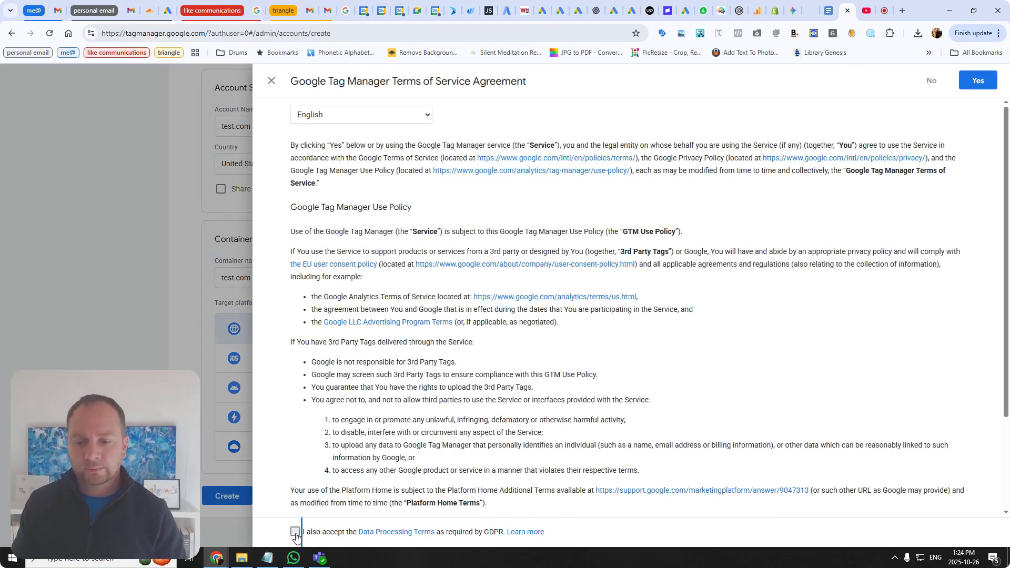
left_click(978, 81)
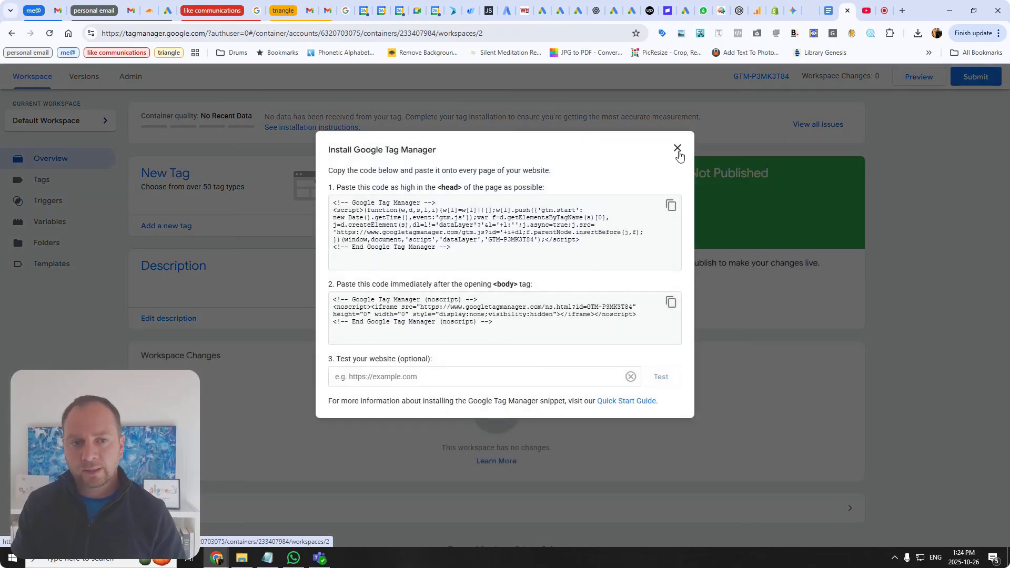
left_click(678, 149)
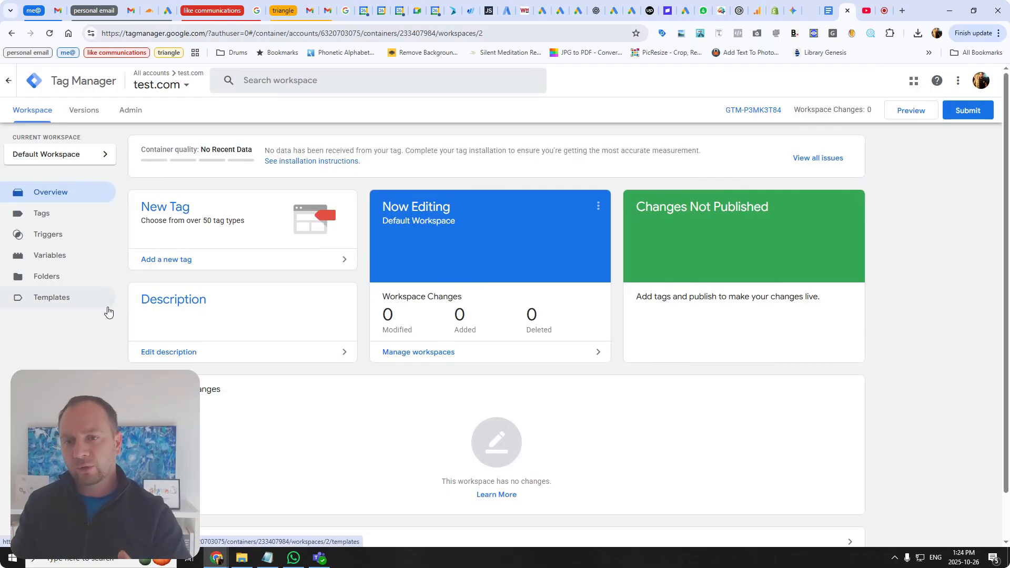
- Import squarespace.json from Downloads into the container's Default Workspace with the Overwrite option
left_click(132, 117)
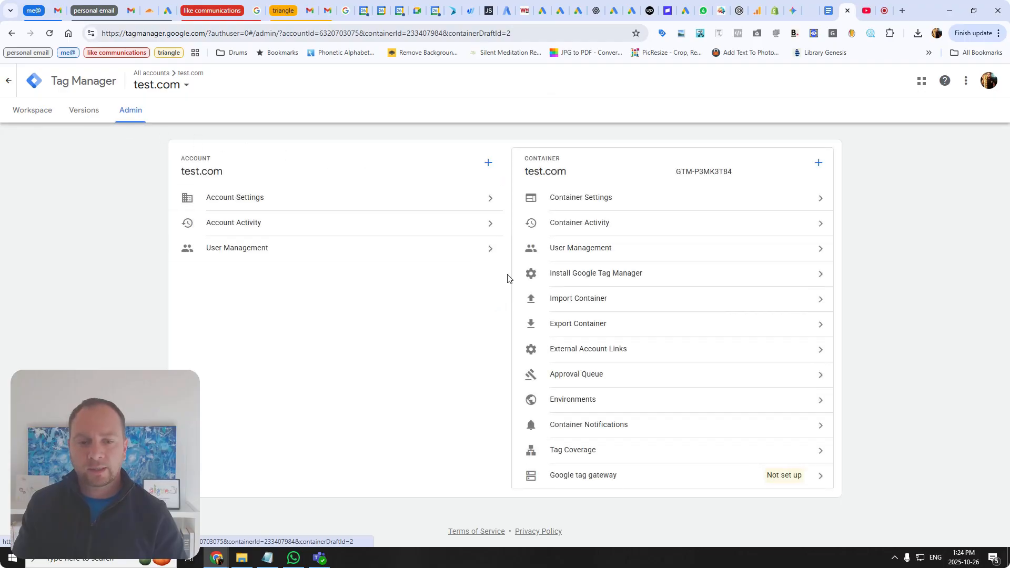
left_click(575, 301)
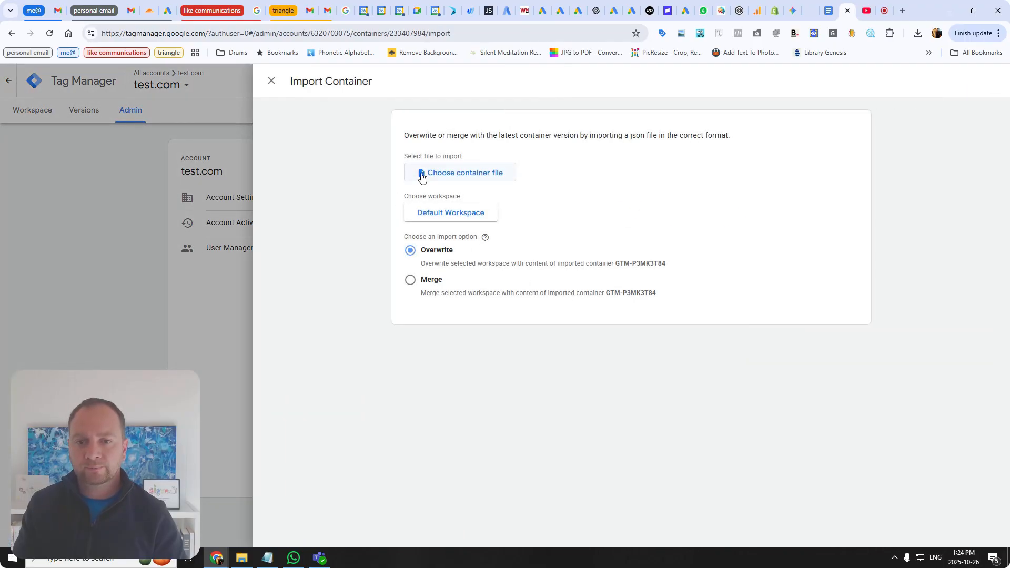
left_click(424, 176)
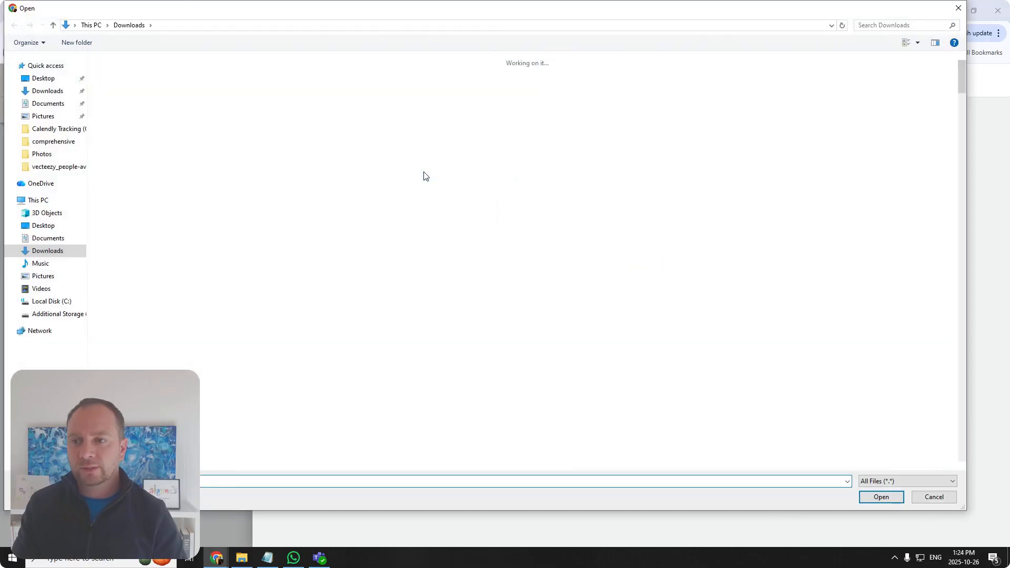
left_click(279, 84)
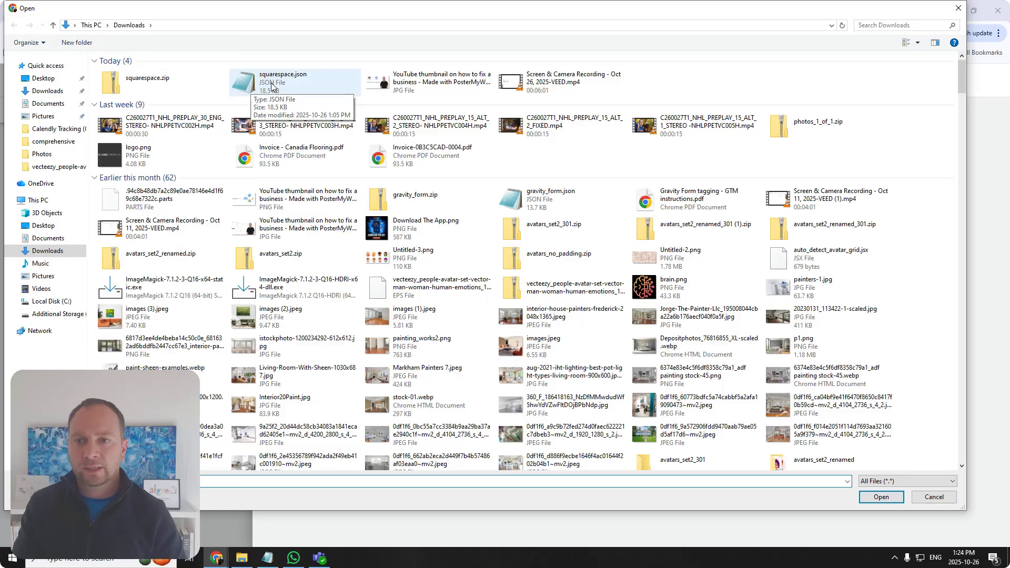
left_click(272, 87)
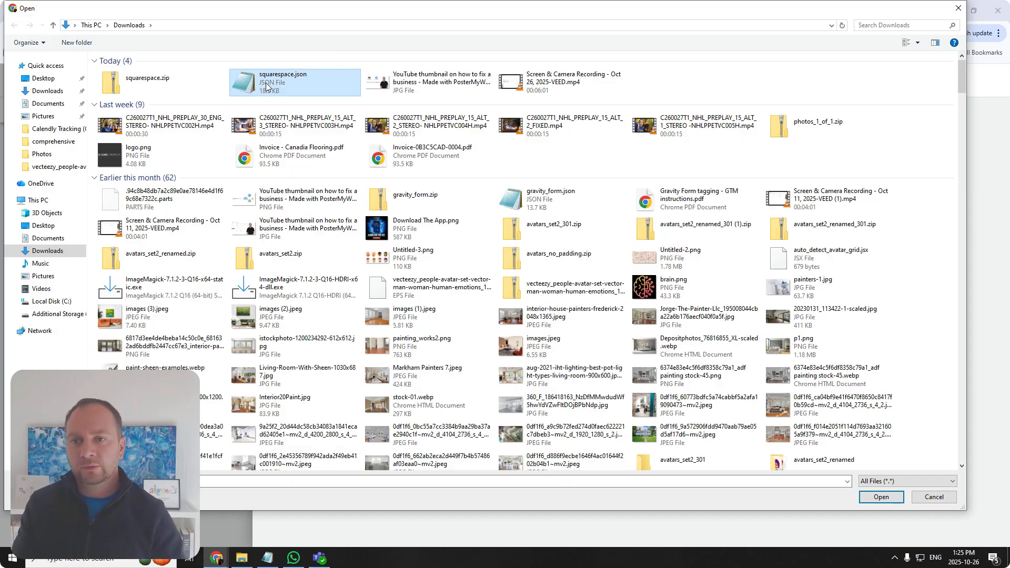
double_click(266, 83)
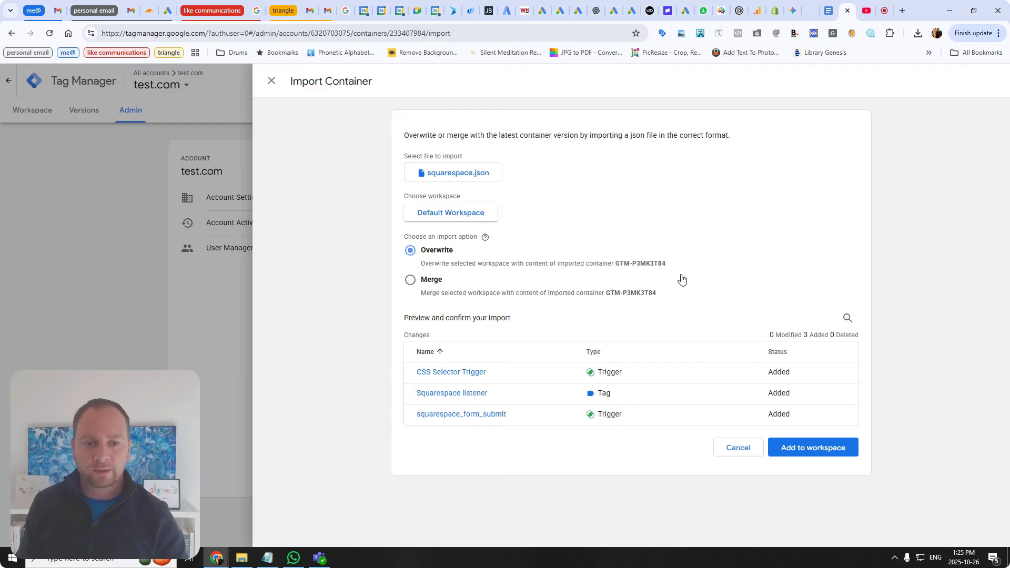
left_click(841, 447)
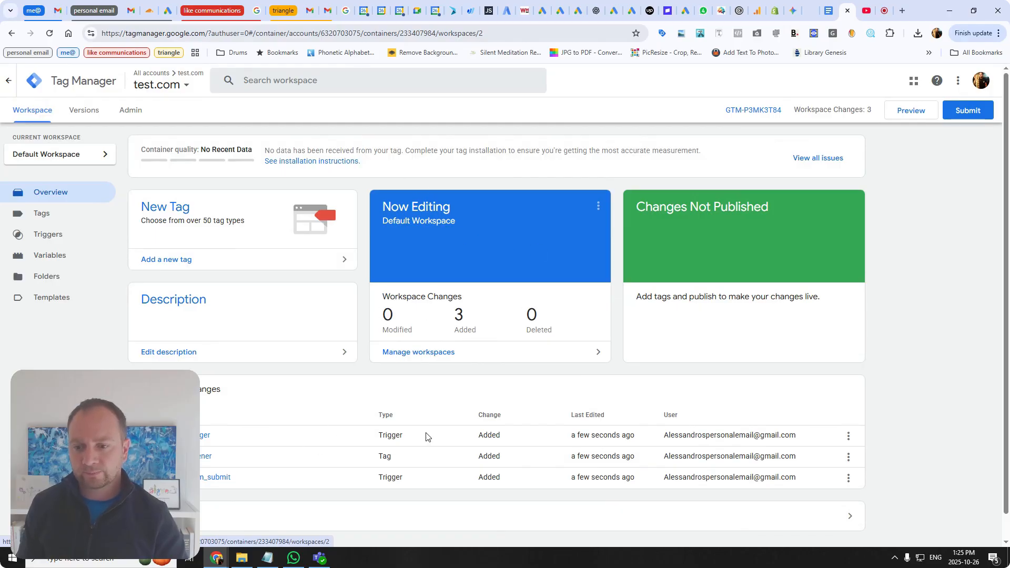
- Review the imported tags and triggers in the workspace
left_click(42, 213)
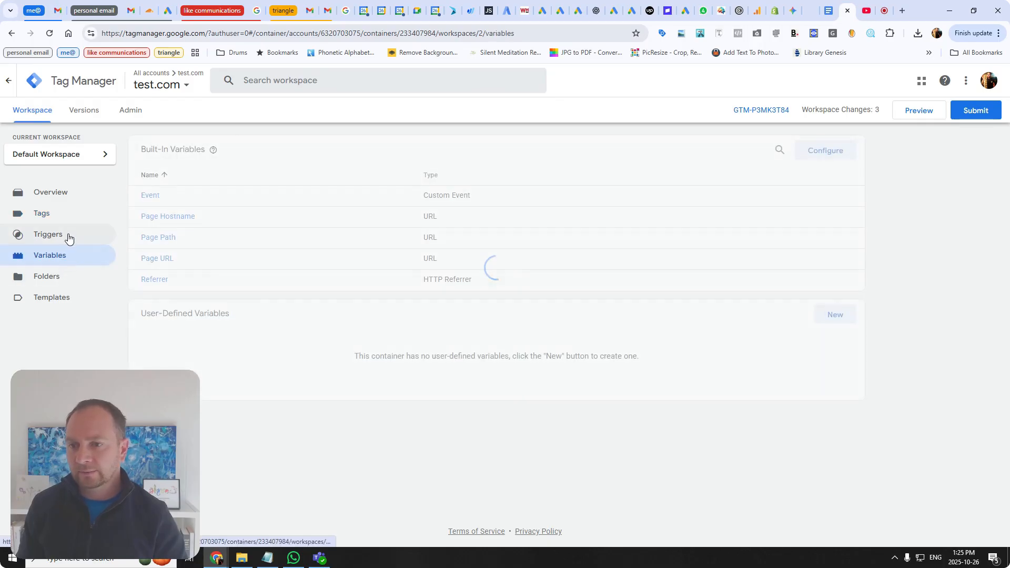
left_click(68, 234)
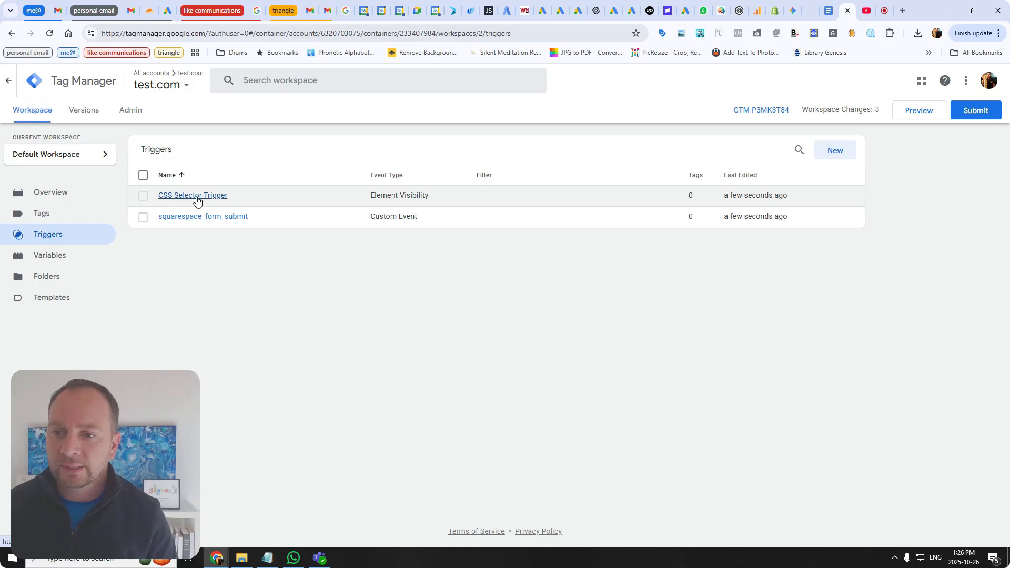
left_click(77, 213)
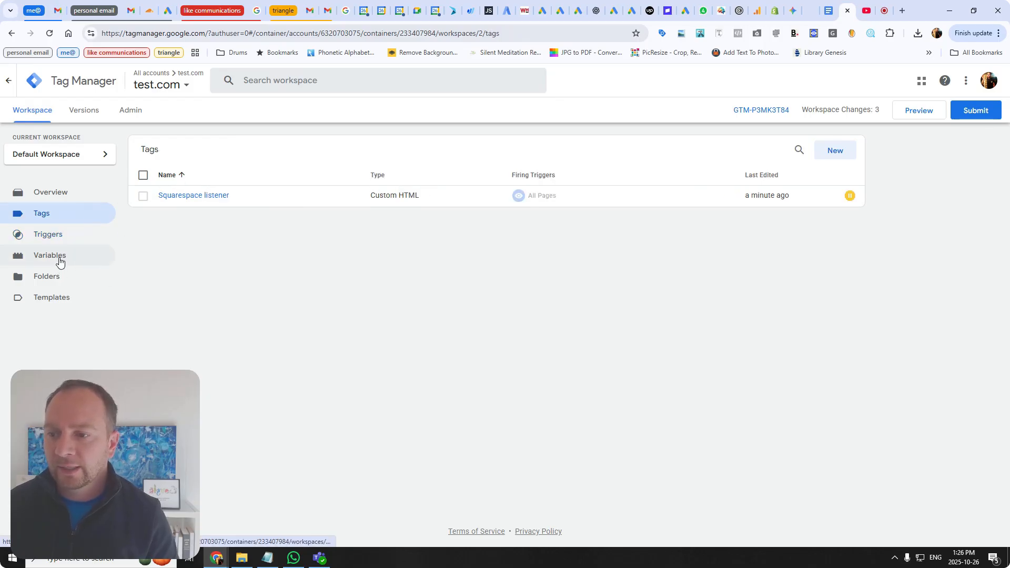
left_click(63, 241)
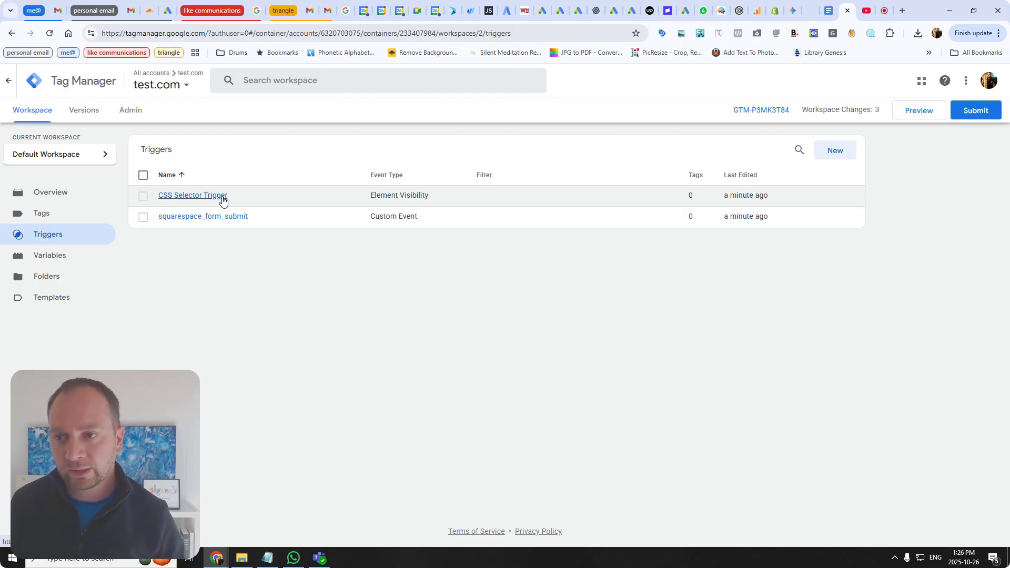
- Export all items of the container's Default Workspace as a JSON file and return to the workspace overview
left_click(130, 113)
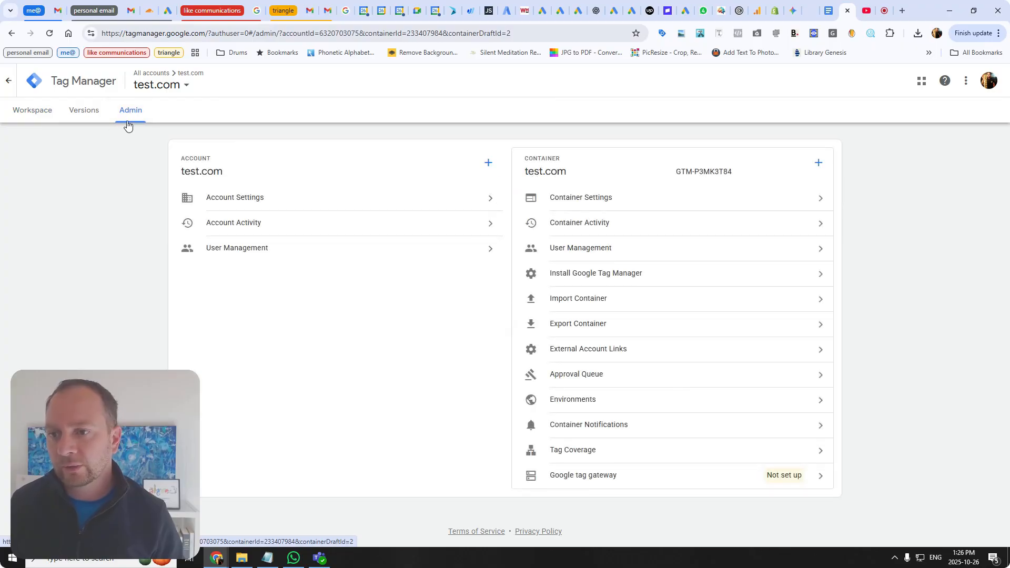
left_click(584, 300)
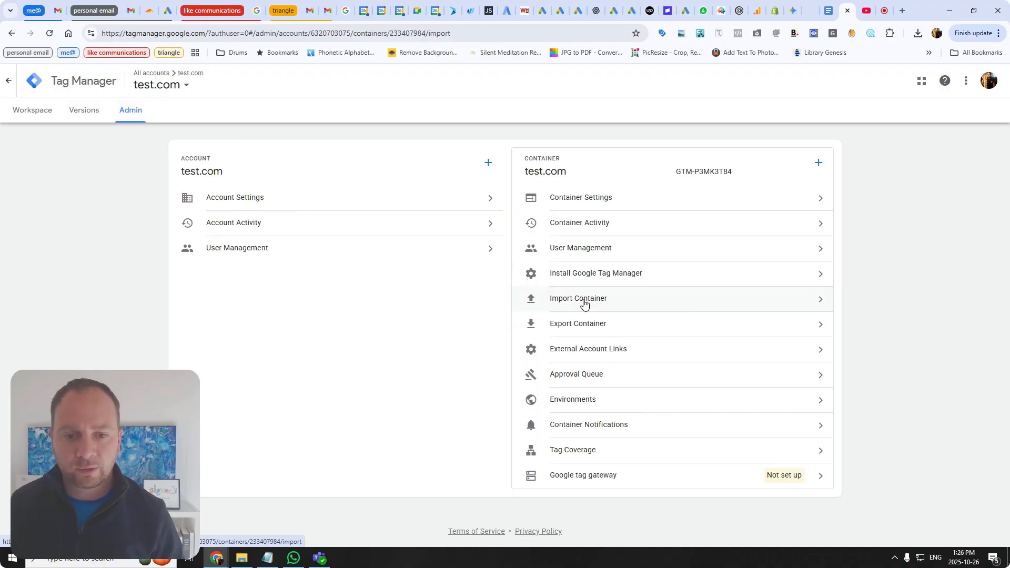
left_click(272, 81)
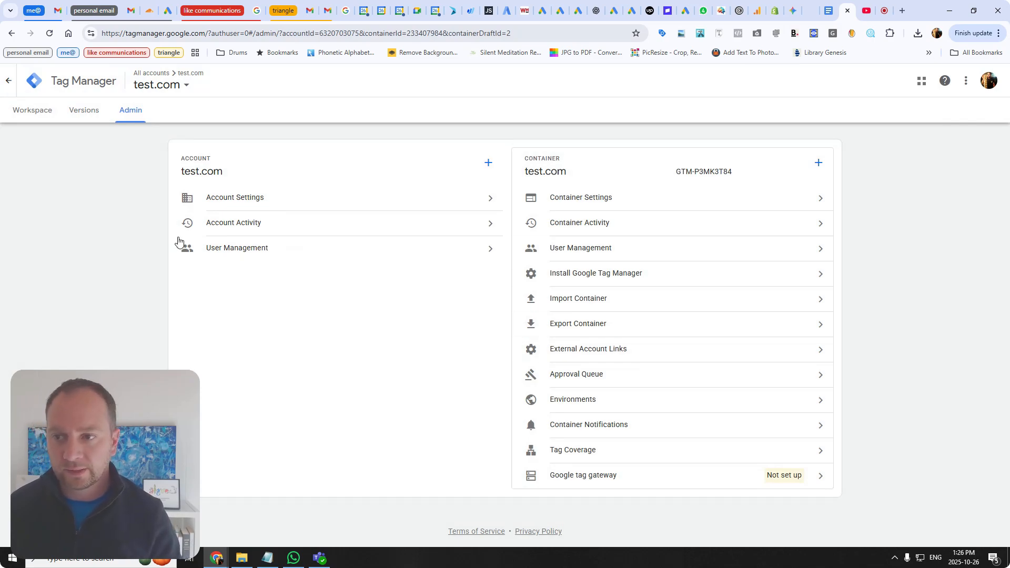
left_click(584, 326)
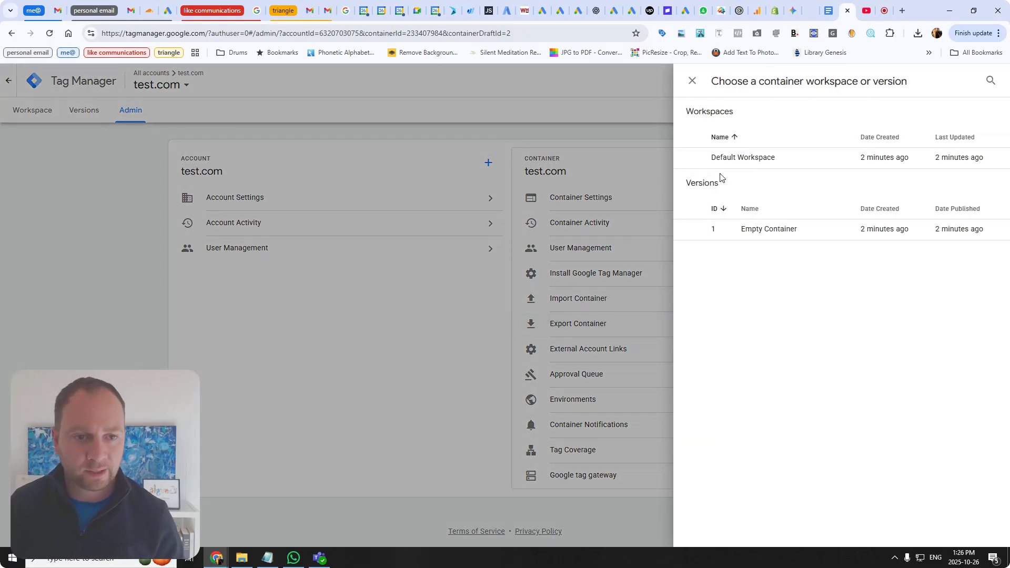
left_click(734, 160)
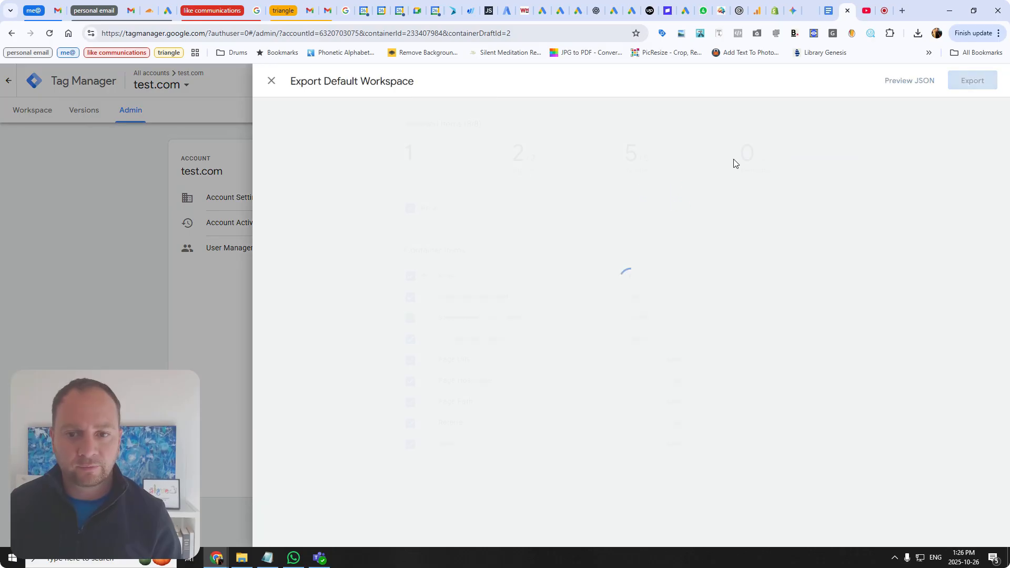
left_click(974, 81)
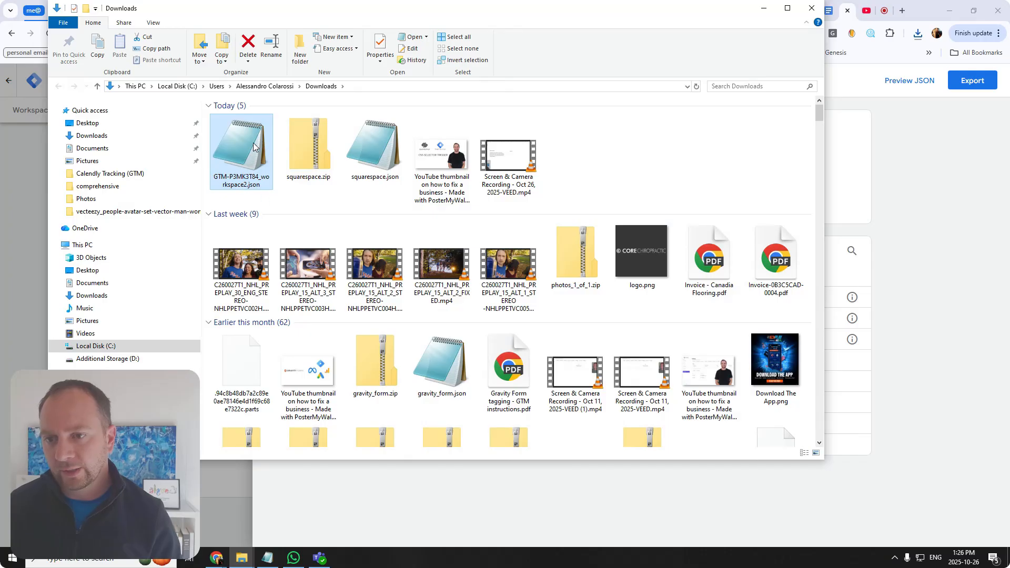
left_click(816, 11)
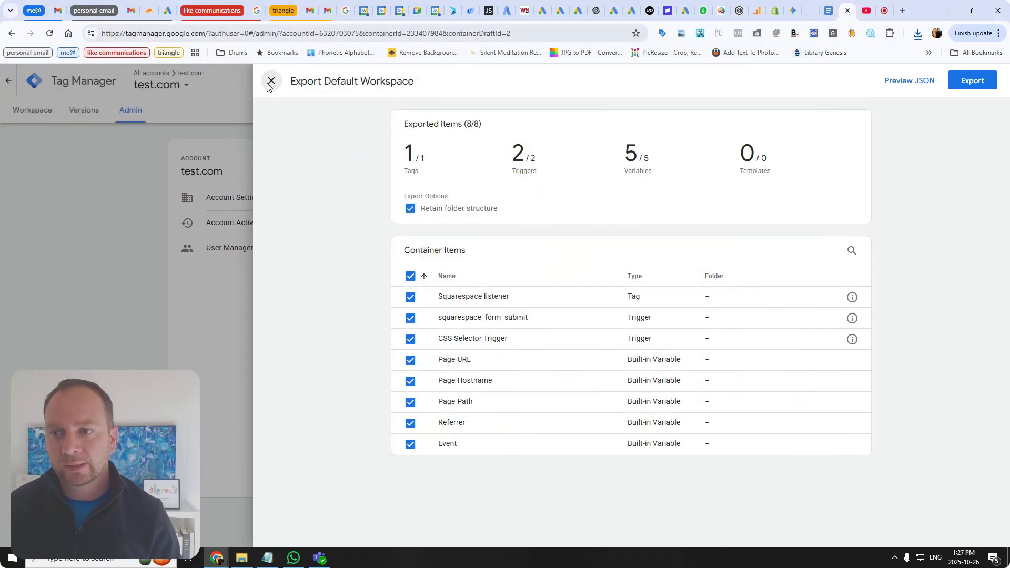
left_click(267, 80)
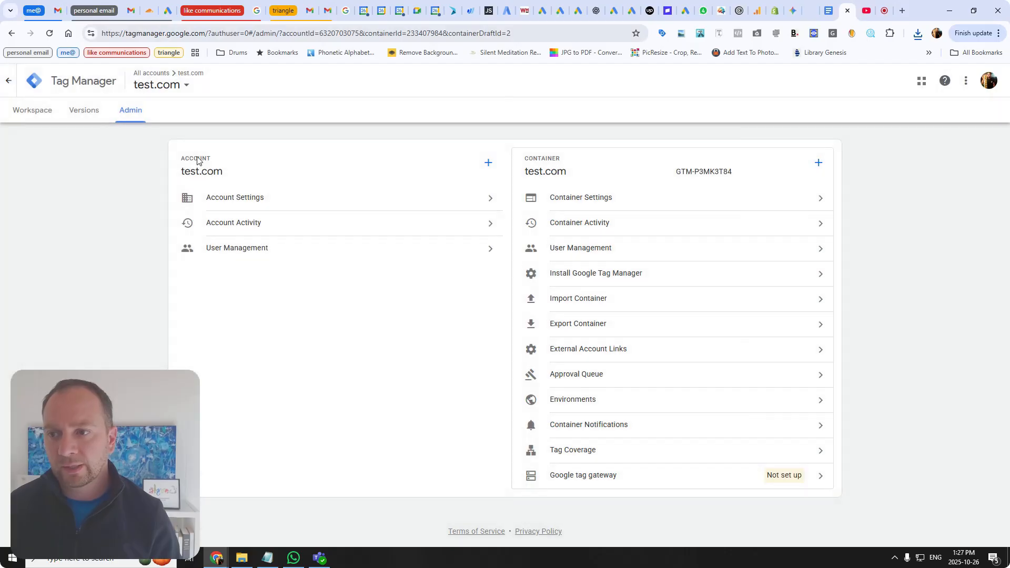
left_click(42, 112)
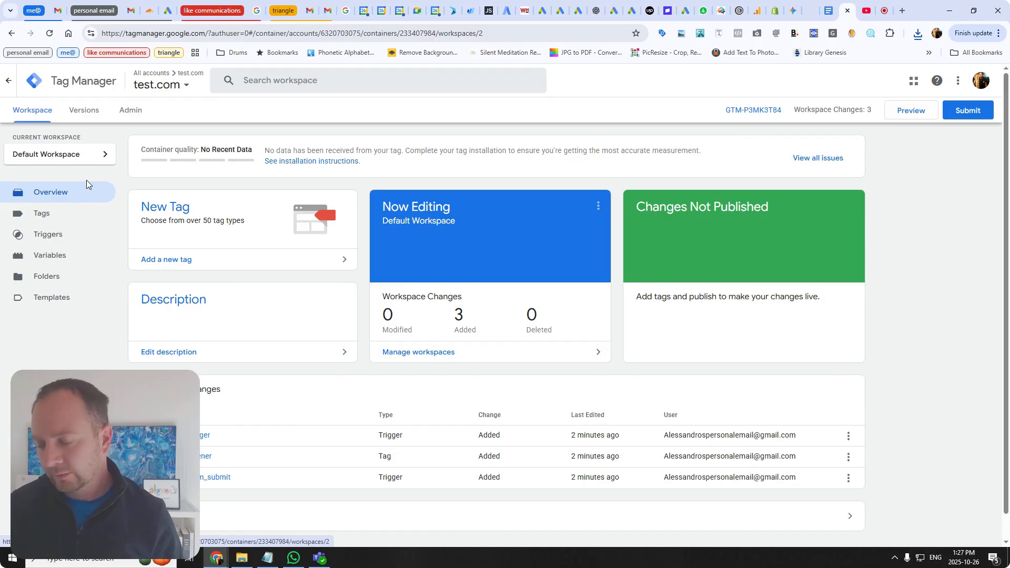